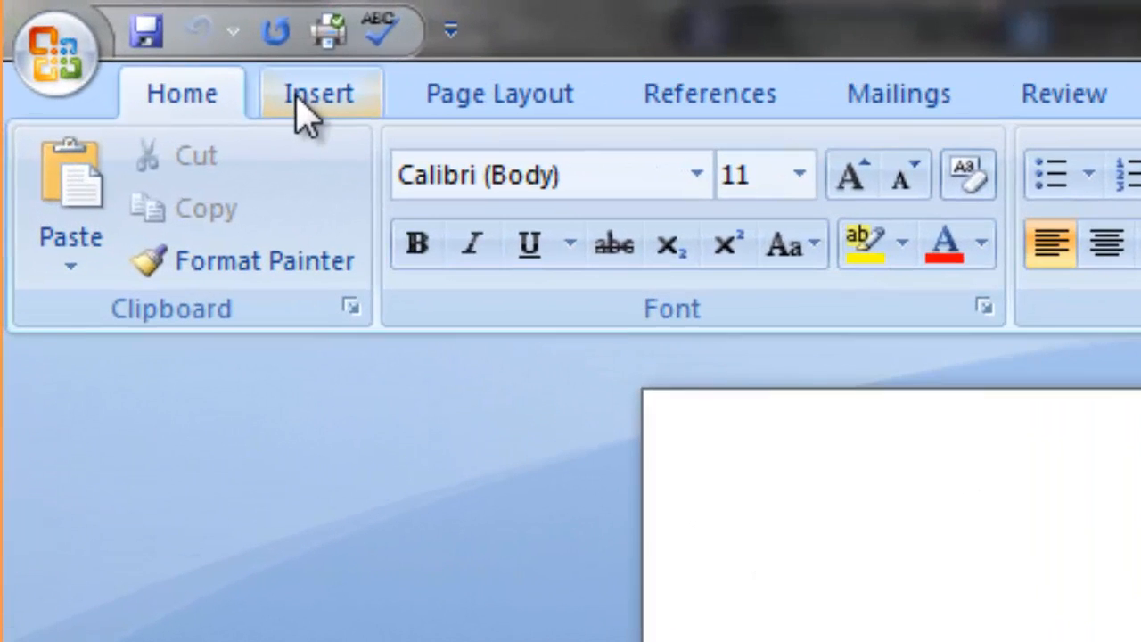
Insert the built-in Blank header and delete its placeholder text.
click(306, 114)
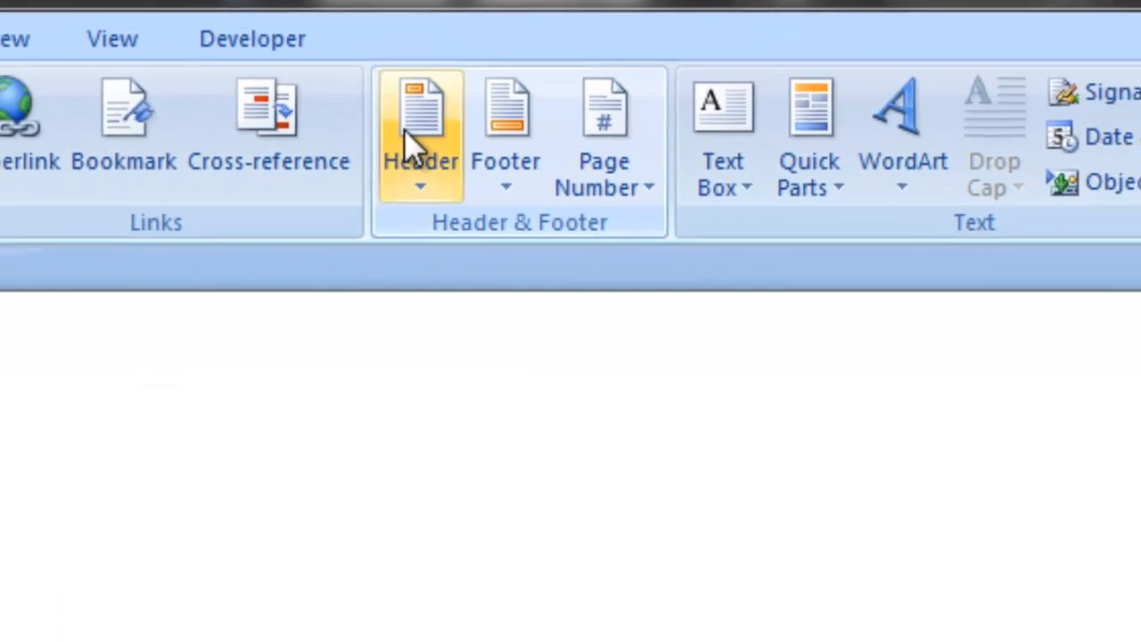
click(418, 147)
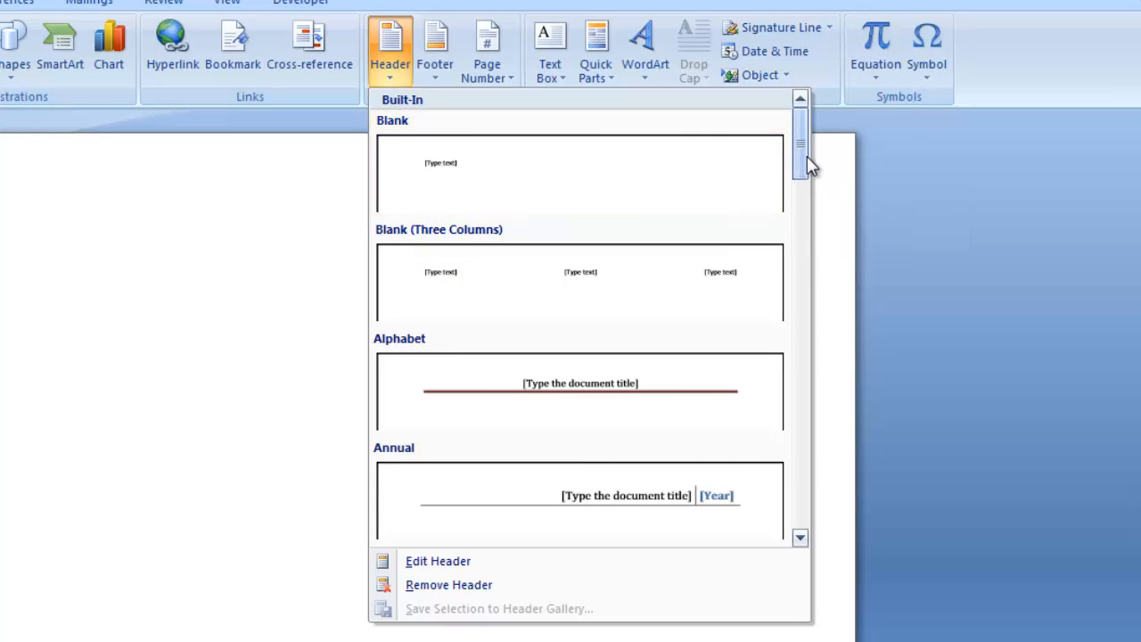
drag(807, 162, 807, 133)
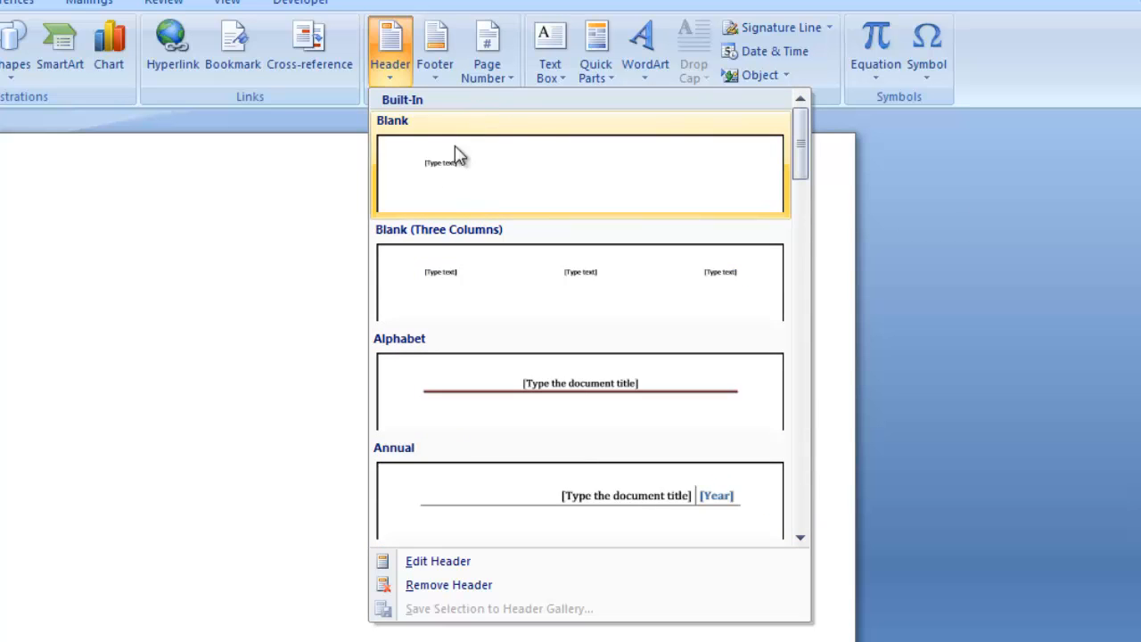
click(443, 201)
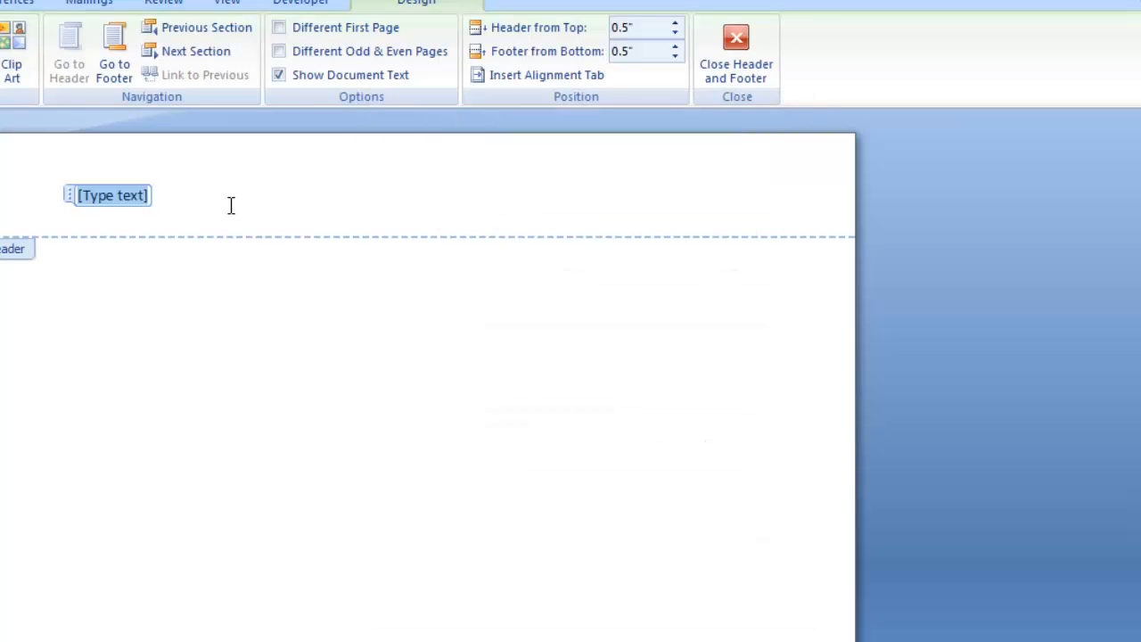
key(Delete)
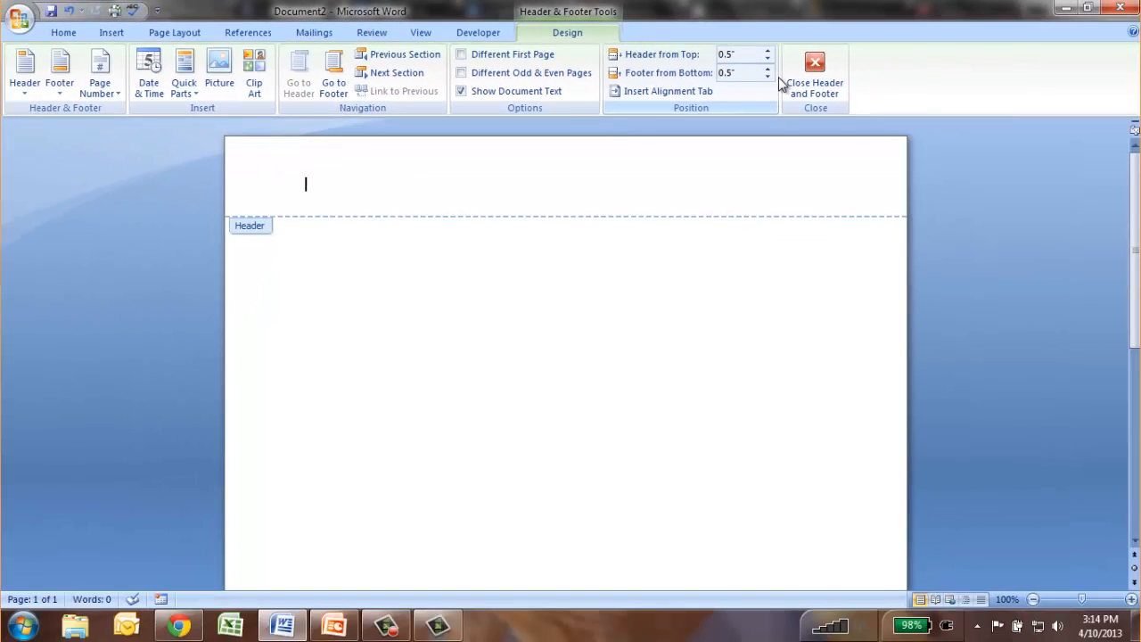
click(184, 89)
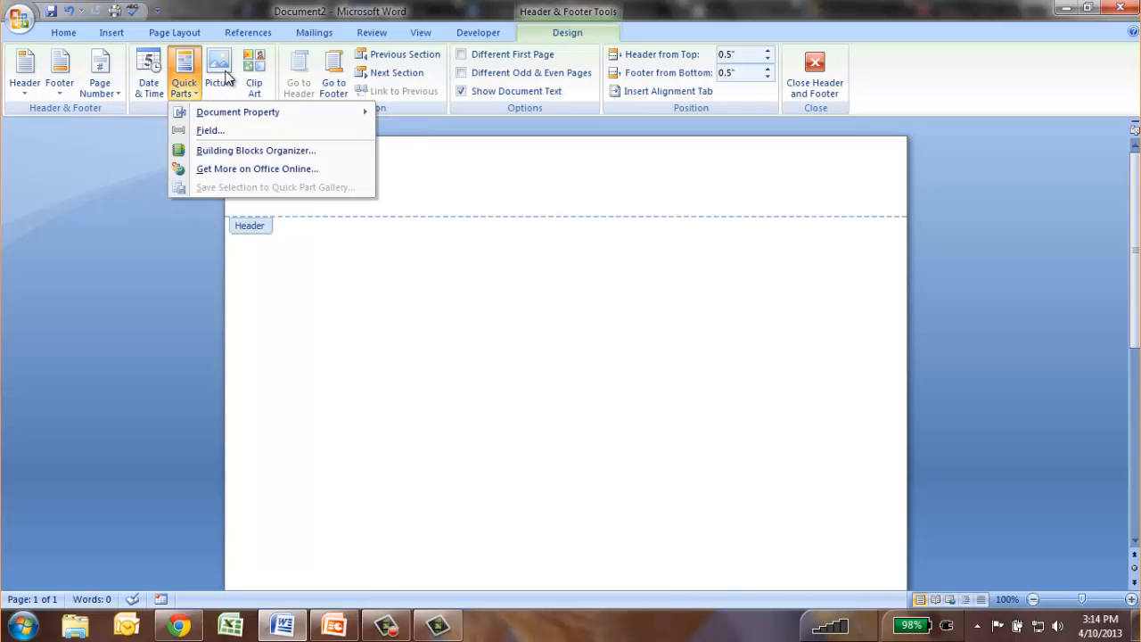
click(622, 165)
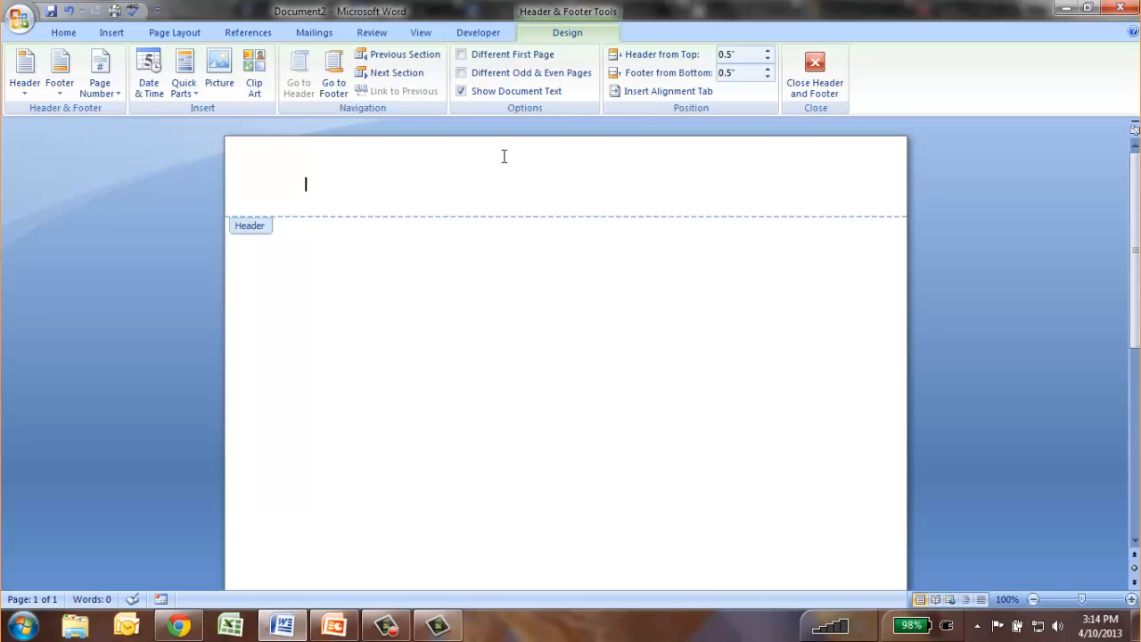
Enter "Name" and "Class" on the first two lines of the header.
text(me)
key(Return)
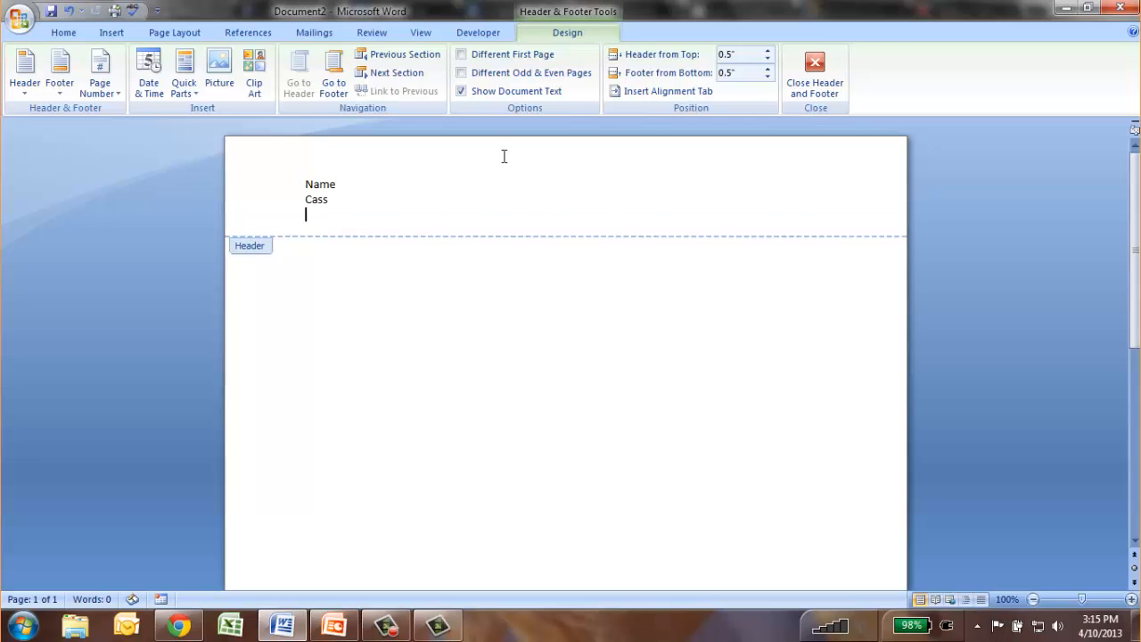
key(BackSpace)
key(BackSpace)
key(BackSpace)
text(lass)
key(Return)
Add the lines "Assignment title" and "date" below "Class" in the header.
text(Assign,ment)
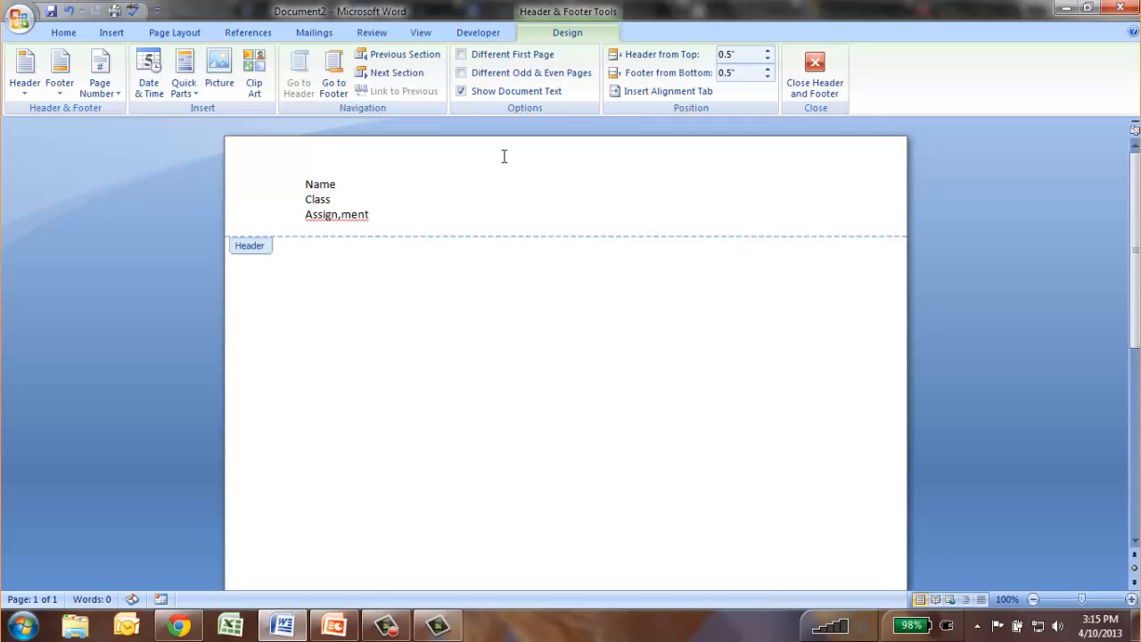
key(BackSpace)
key(BackSpace)
key(BackSpace)
text(ment title)
key(Return)
text(date)
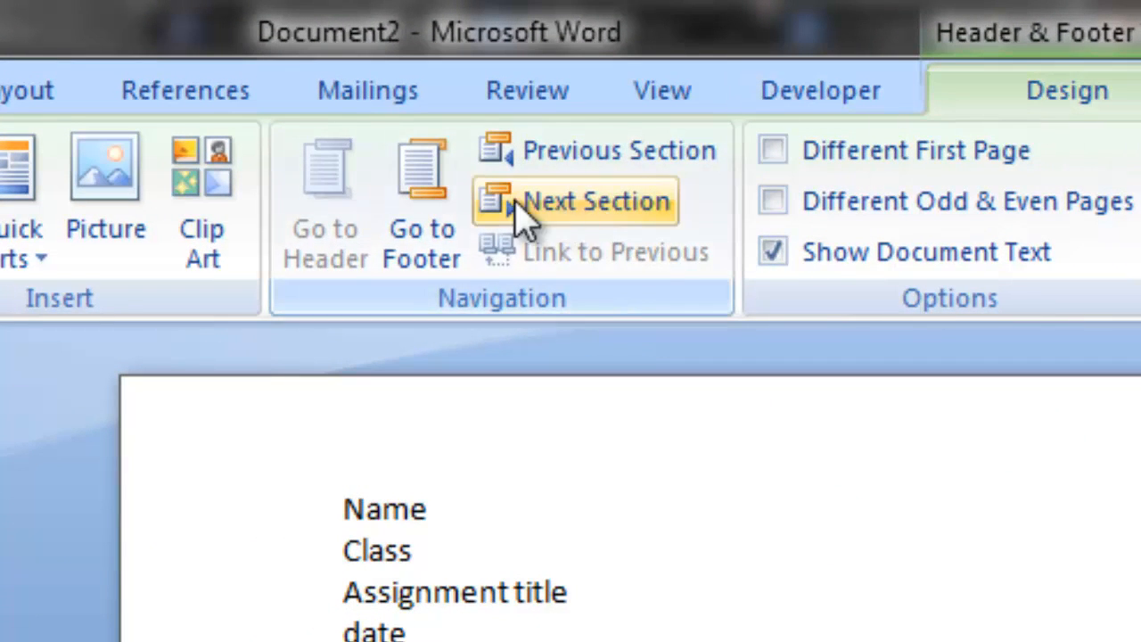
Go to the footer and insert an automatically updating date in the 4/10/2013 format.
click(402, 223)
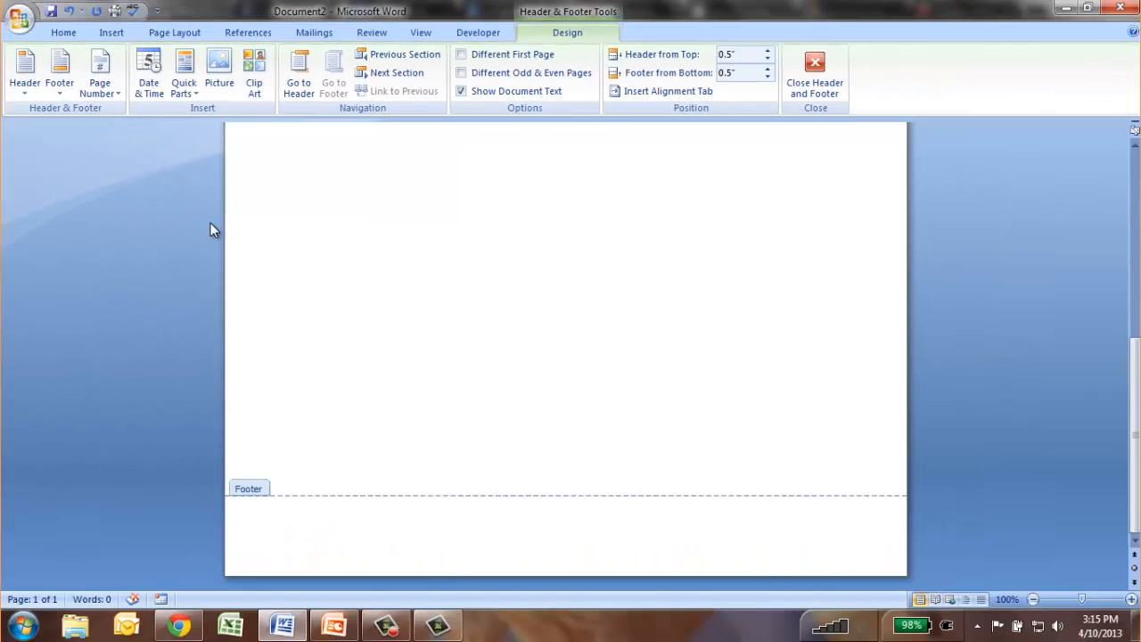
click(149, 75)
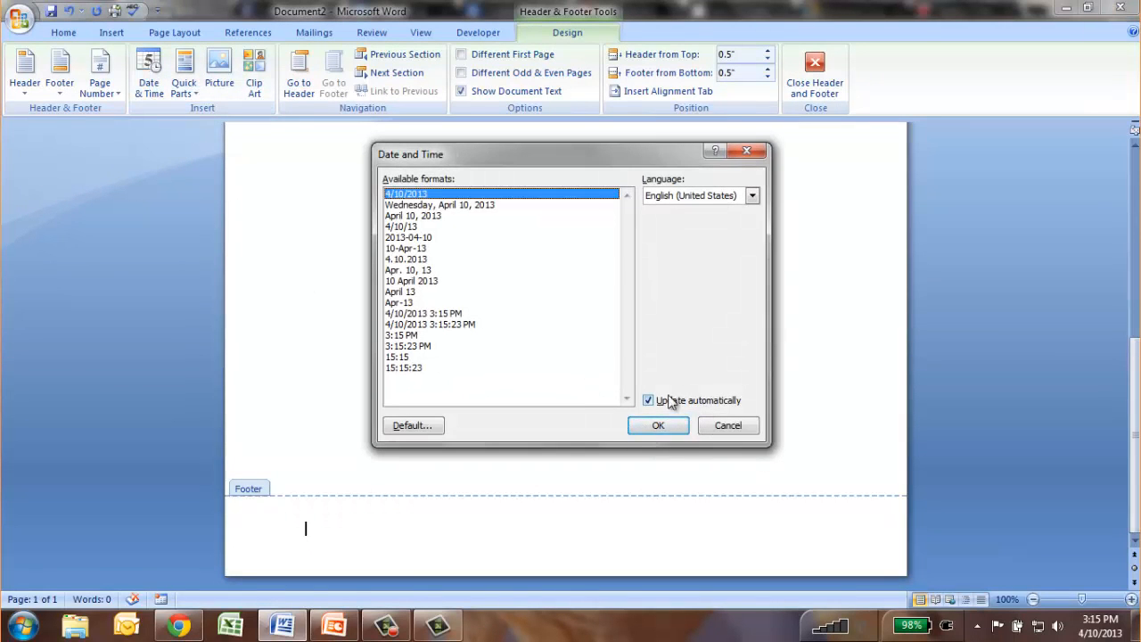
click(660, 425)
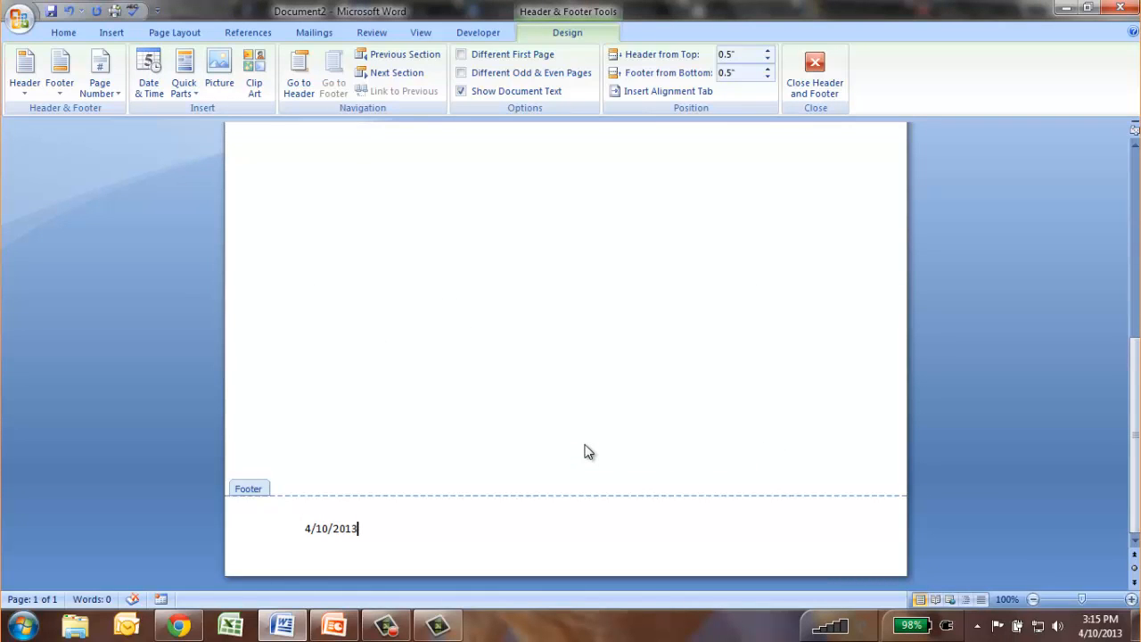
Insert a Plain Number page number at the footer's centre and enter the author's initials at its right edge.
key(Tab)
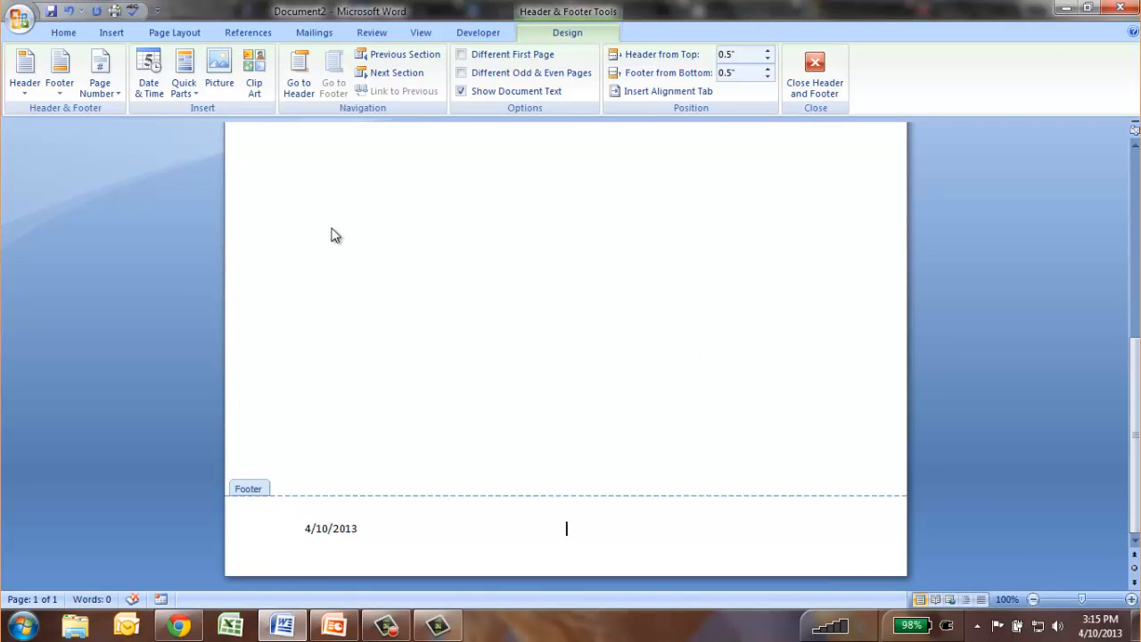
click(108, 90)
mouse_move(161, 167)
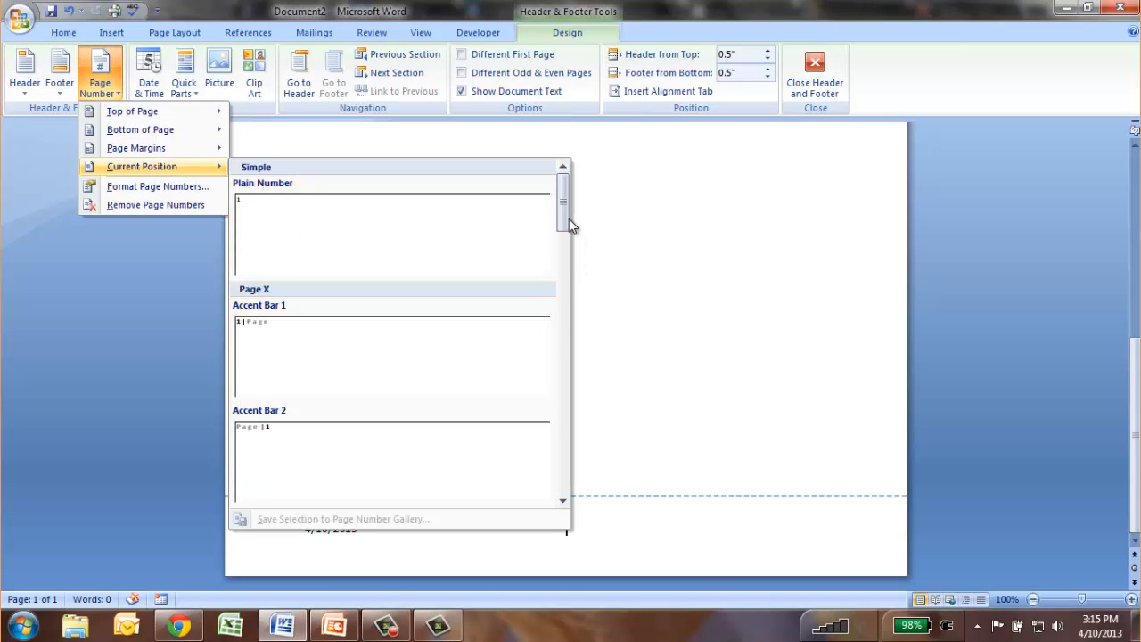
drag(569, 224, 576, 180)
click(267, 225)
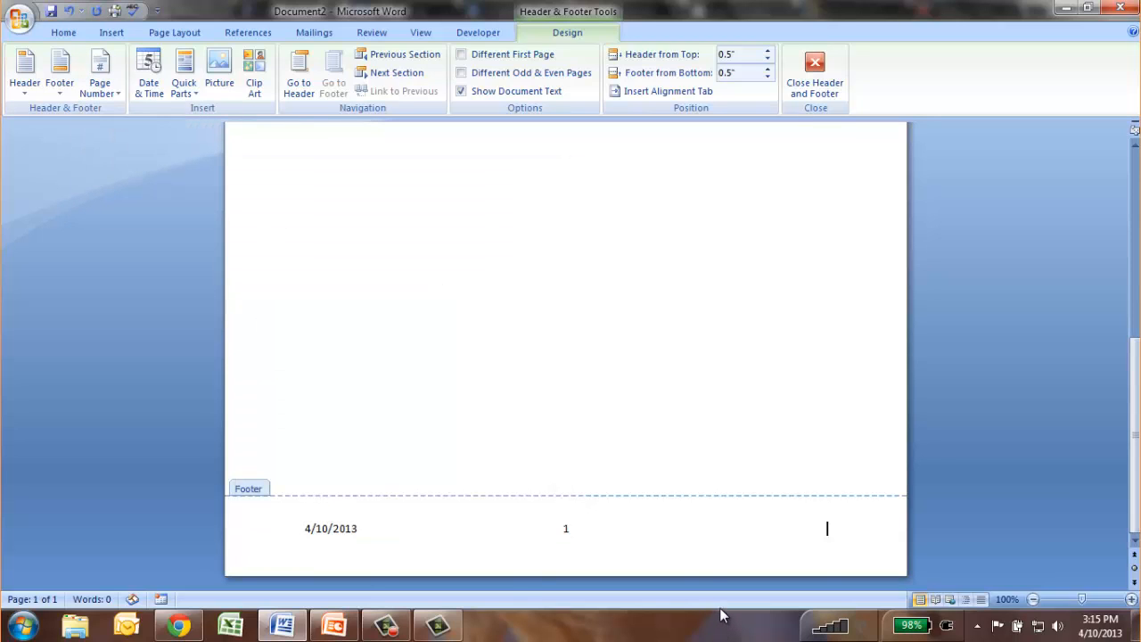
text(KDR)
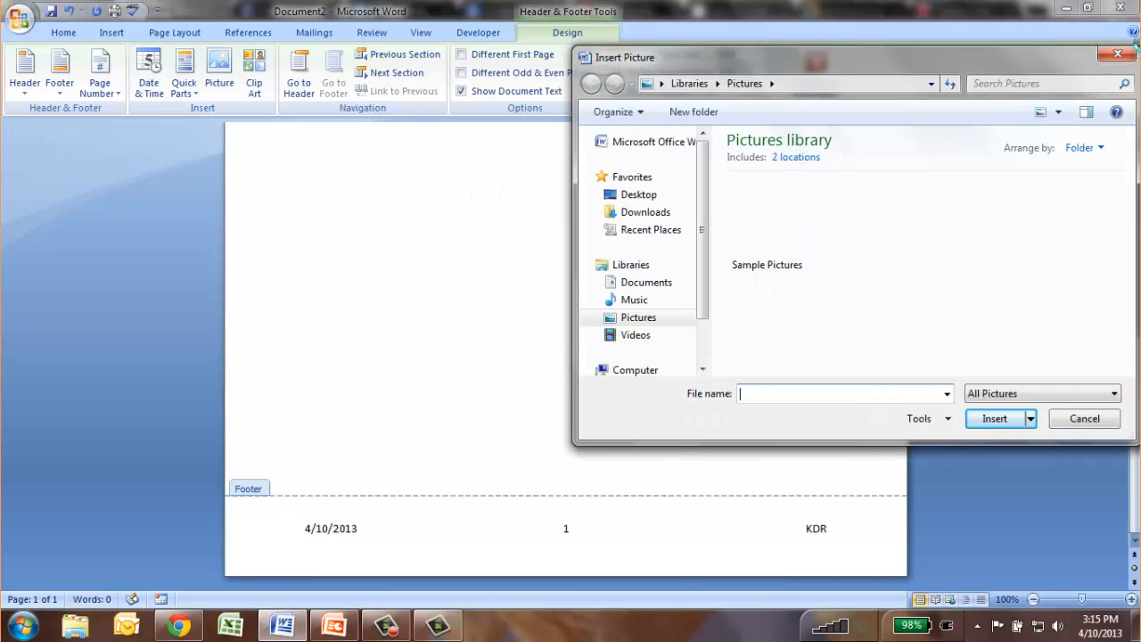
click(1118, 55)
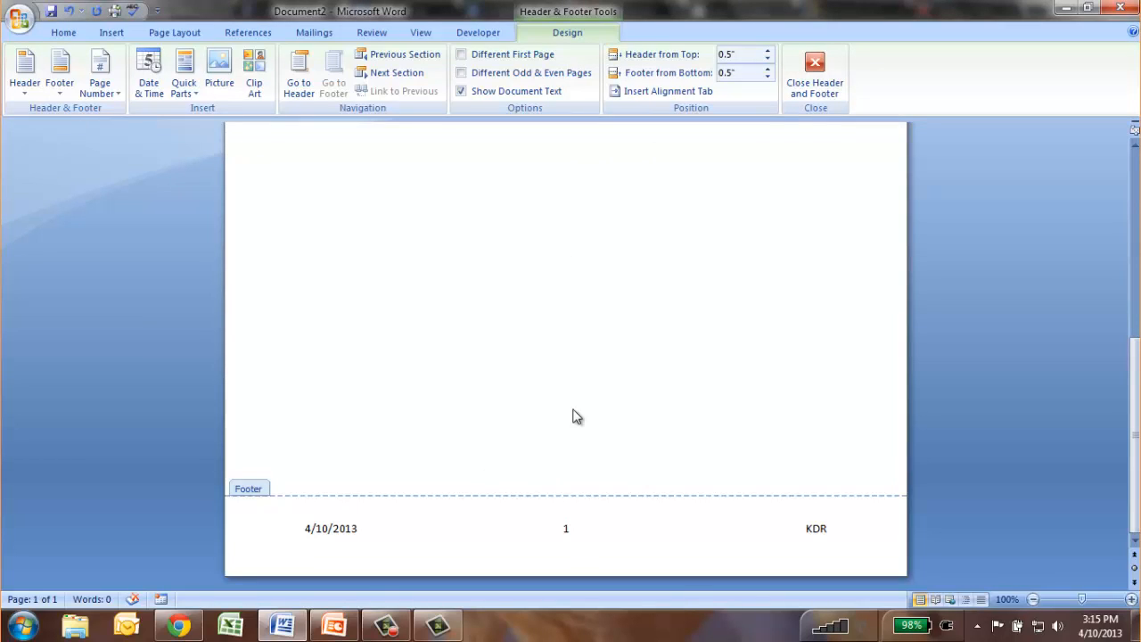
click(19, 18)
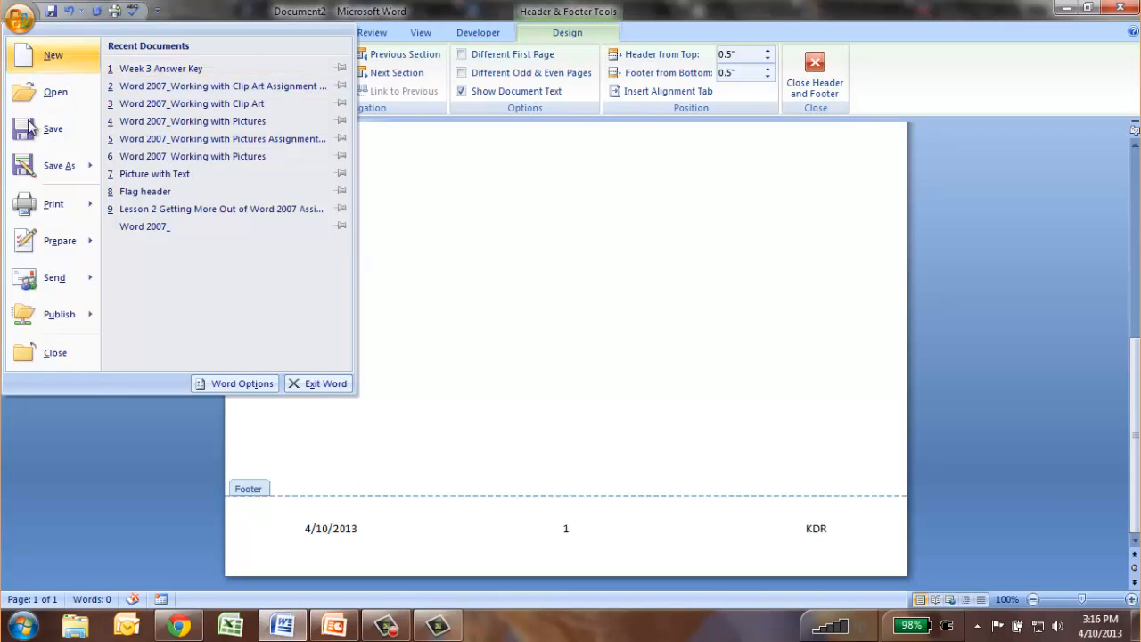
mouse_move(59, 166)
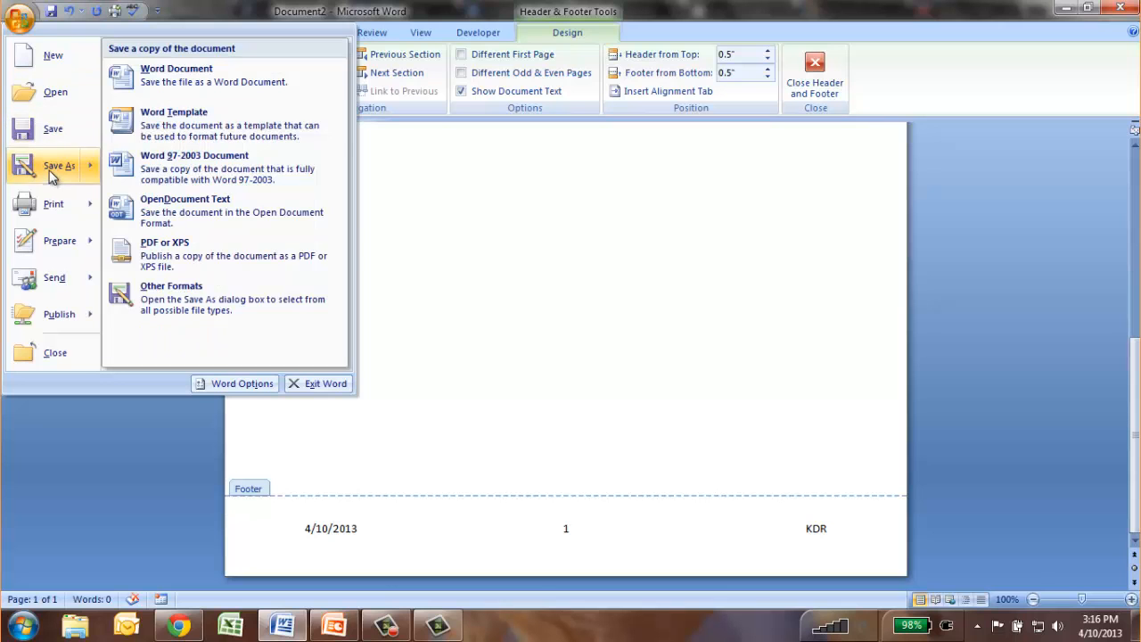
click(194, 114)
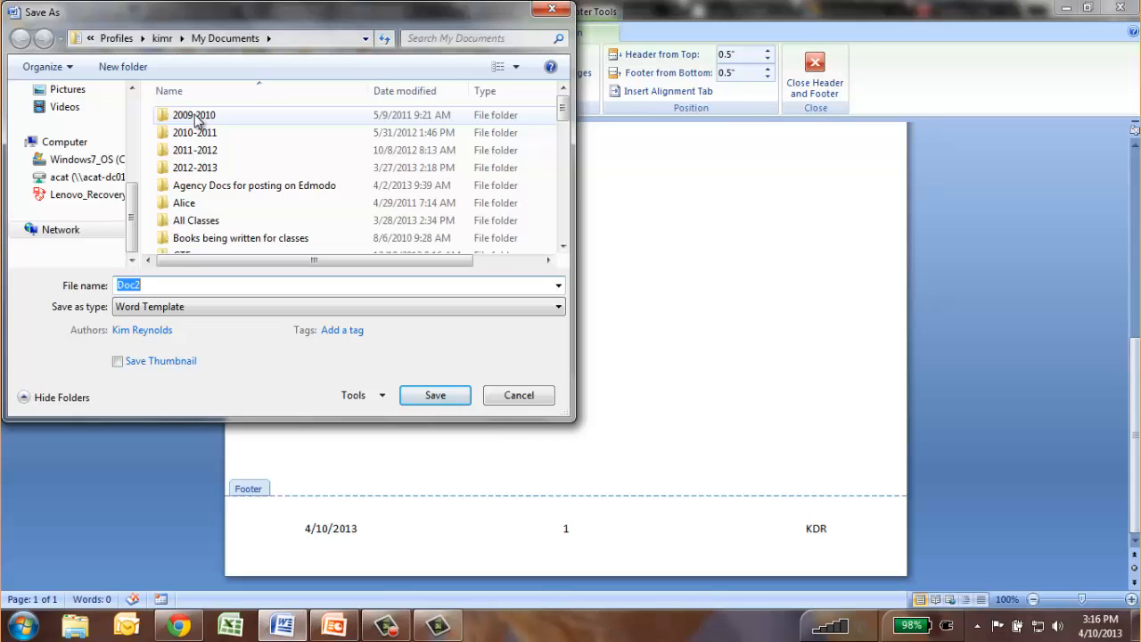
click(514, 398)
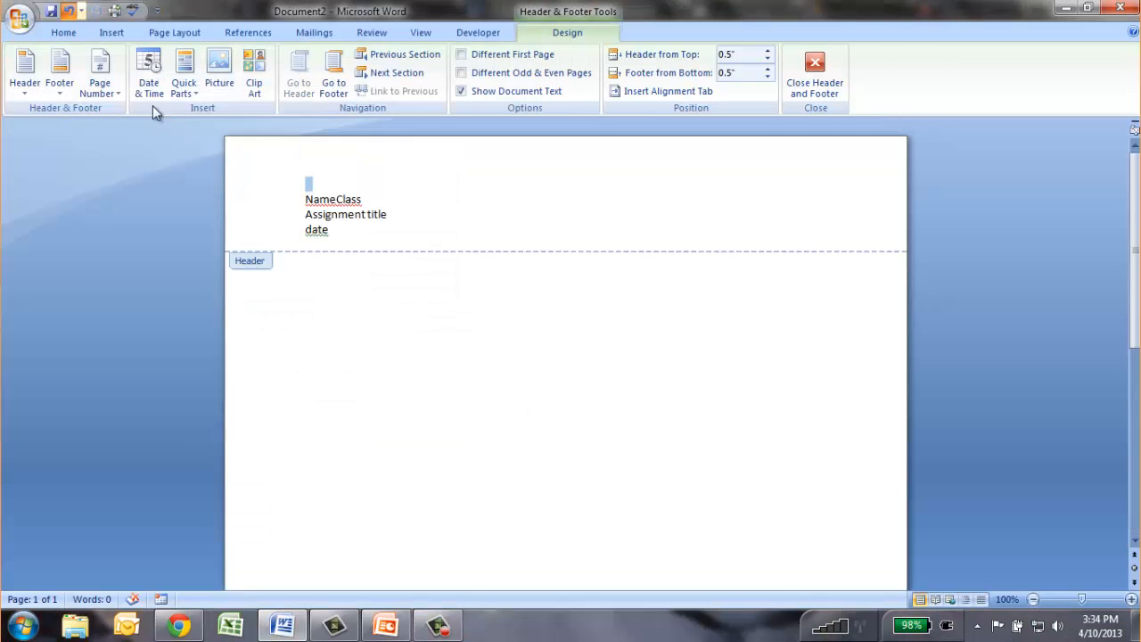
key(ctrl+z)
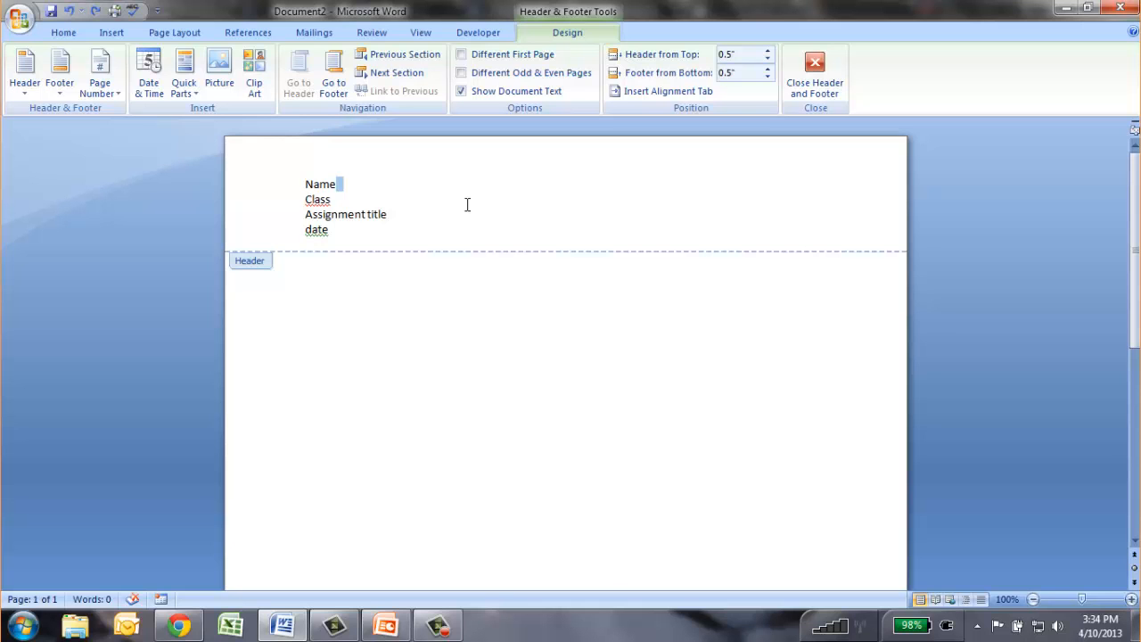
Format the "Name" line in the header as bold, italic and underlined.
click(304, 183)
drag(305, 184, 340, 184)
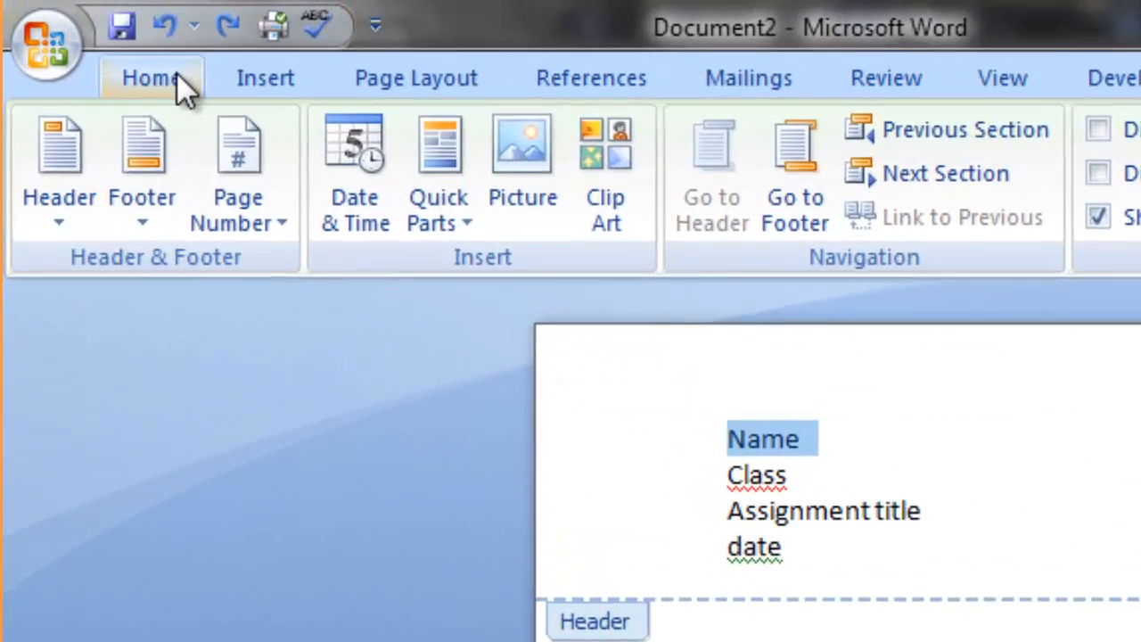
click(177, 74)
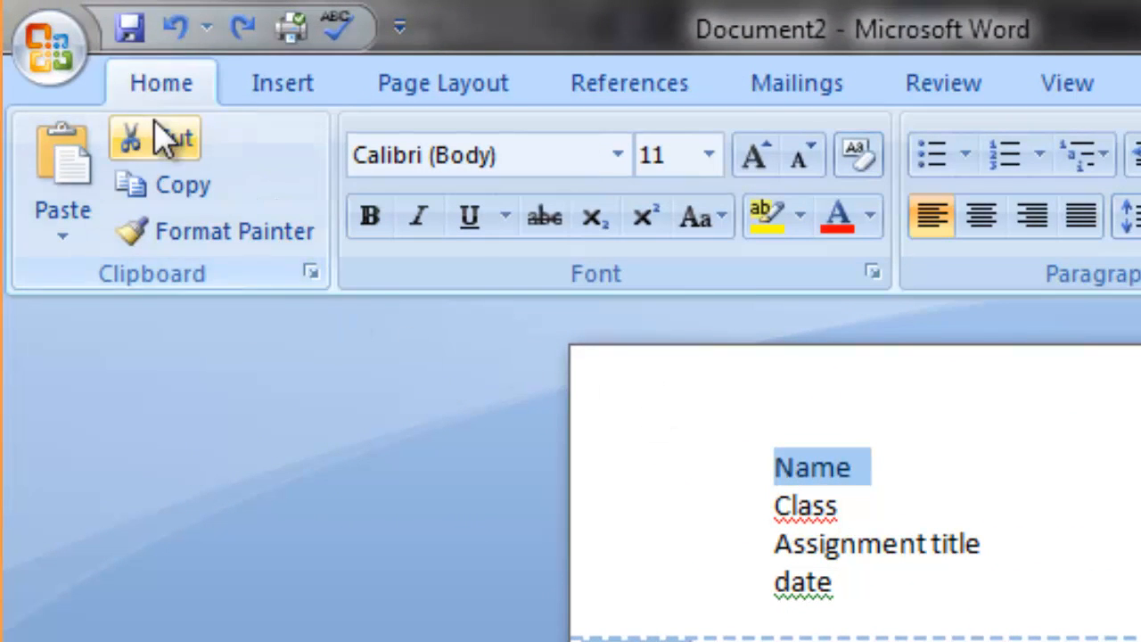
click(381, 222)
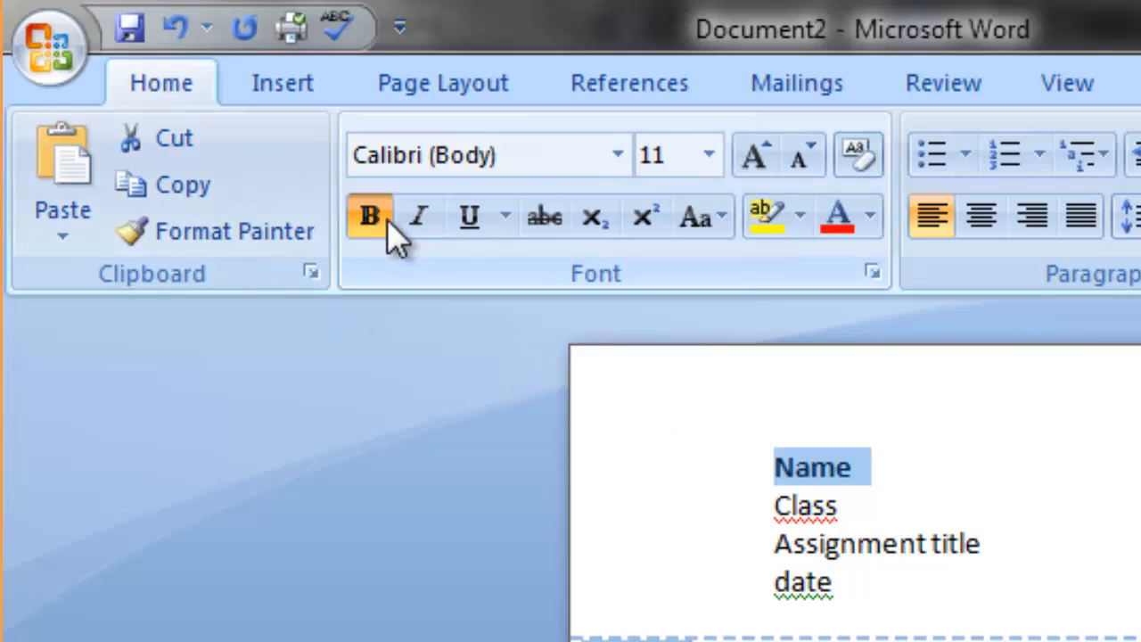
click(436, 212)
click(459, 214)
Set the header's "Name" line to 18 pt and change its font to Algerian.
click(709, 153)
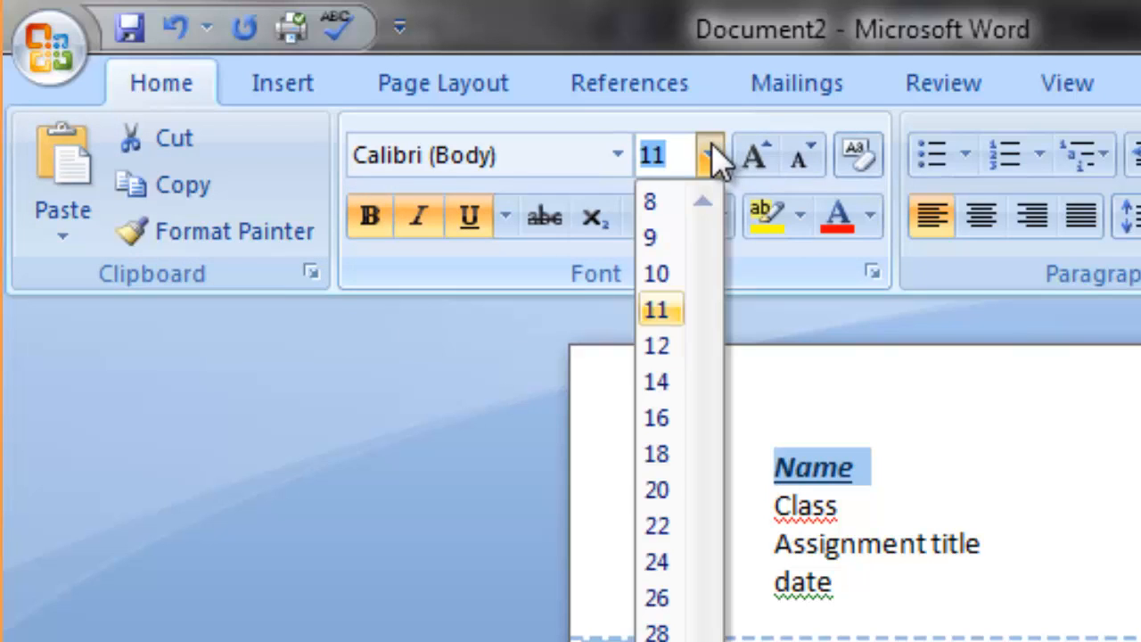
click(664, 452)
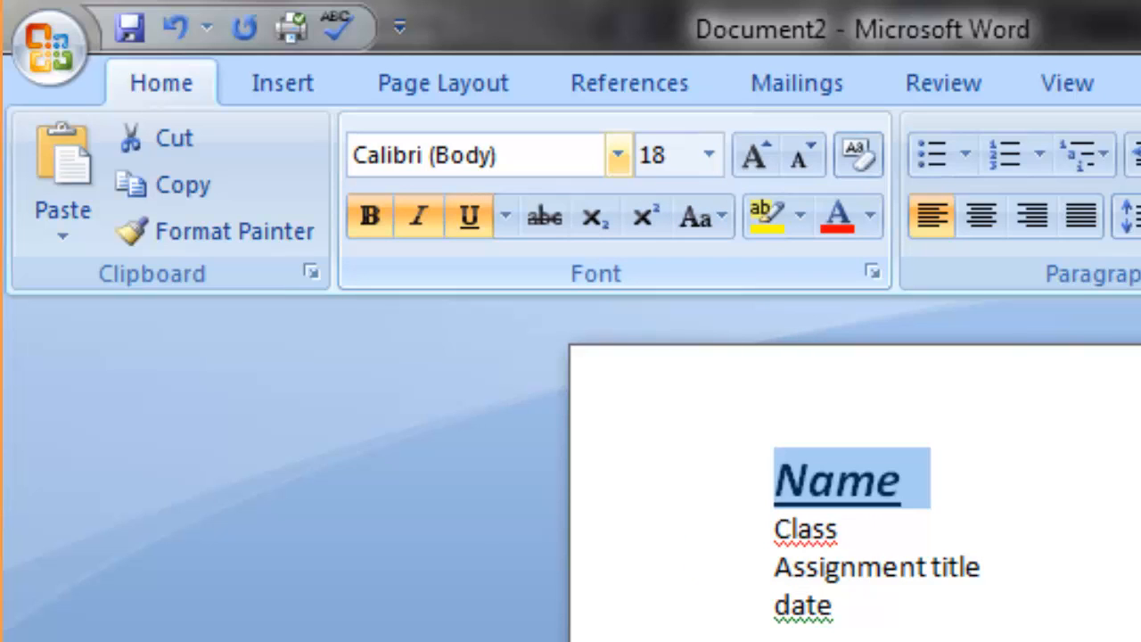
click(617, 155)
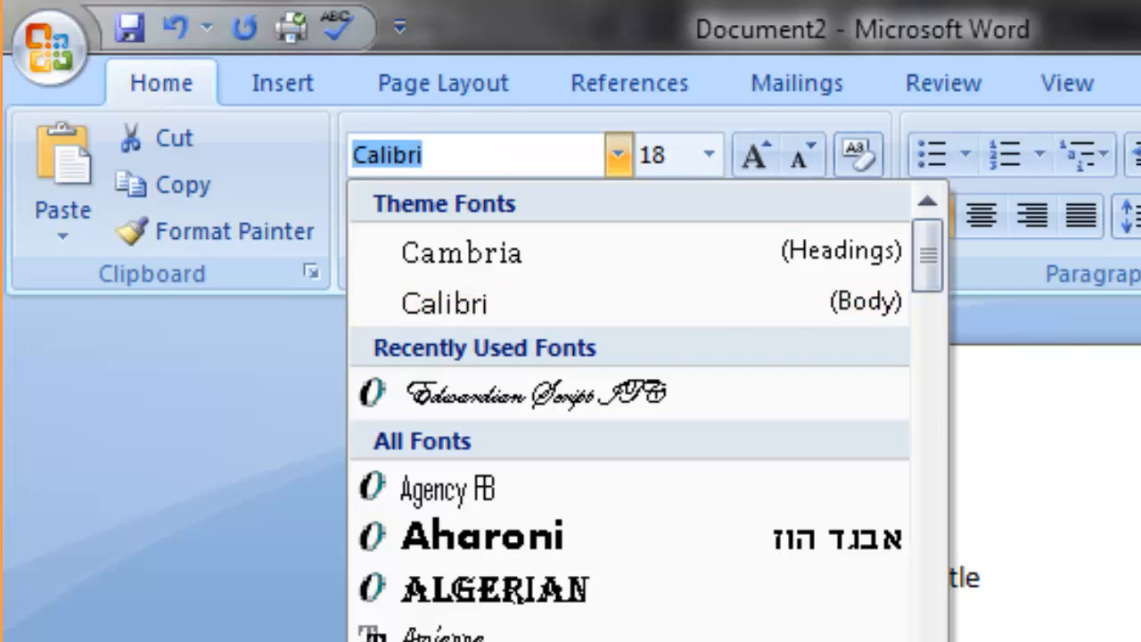
click(537, 599)
click(919, 581)
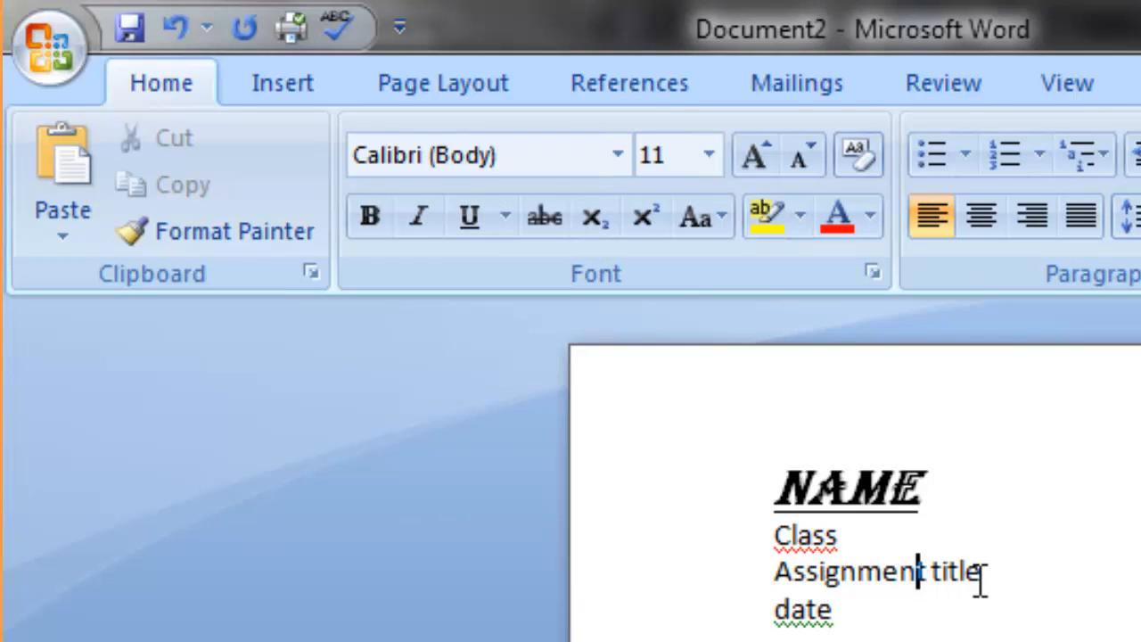
Centre the "Name" line in the header and set its font colour to black.
drag(772, 489, 1001, 491)
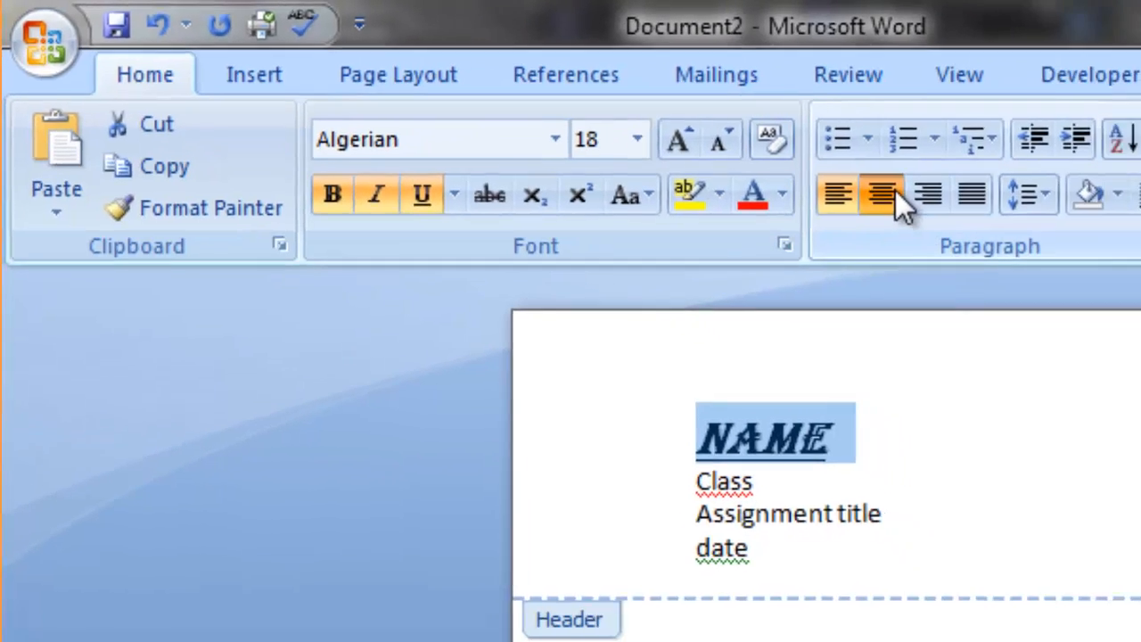
click(980, 215)
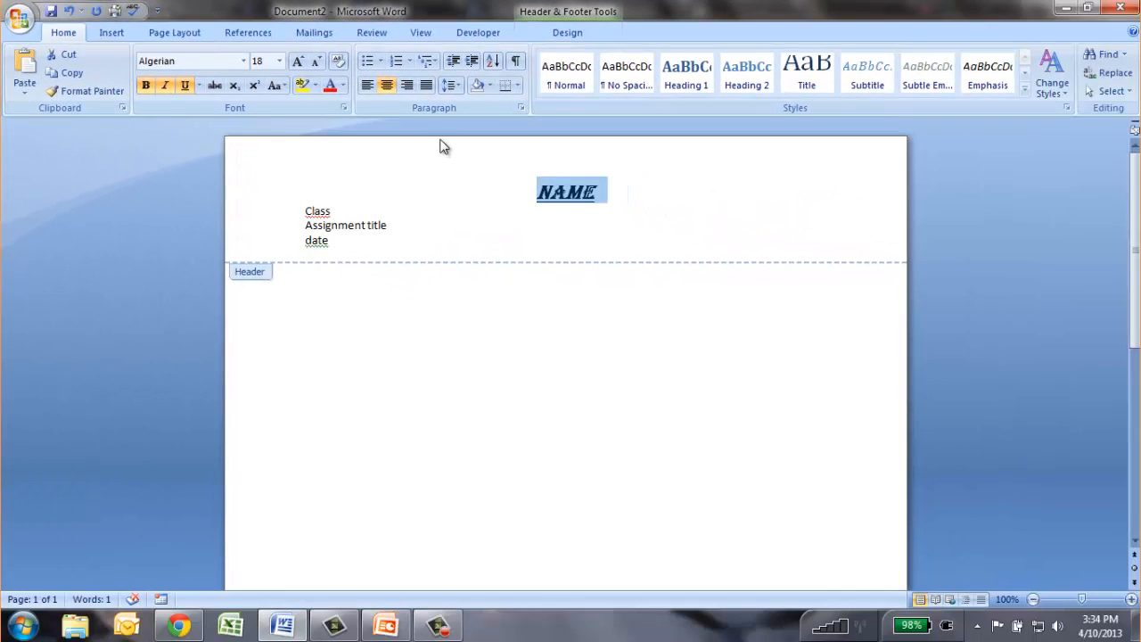
click(344, 85)
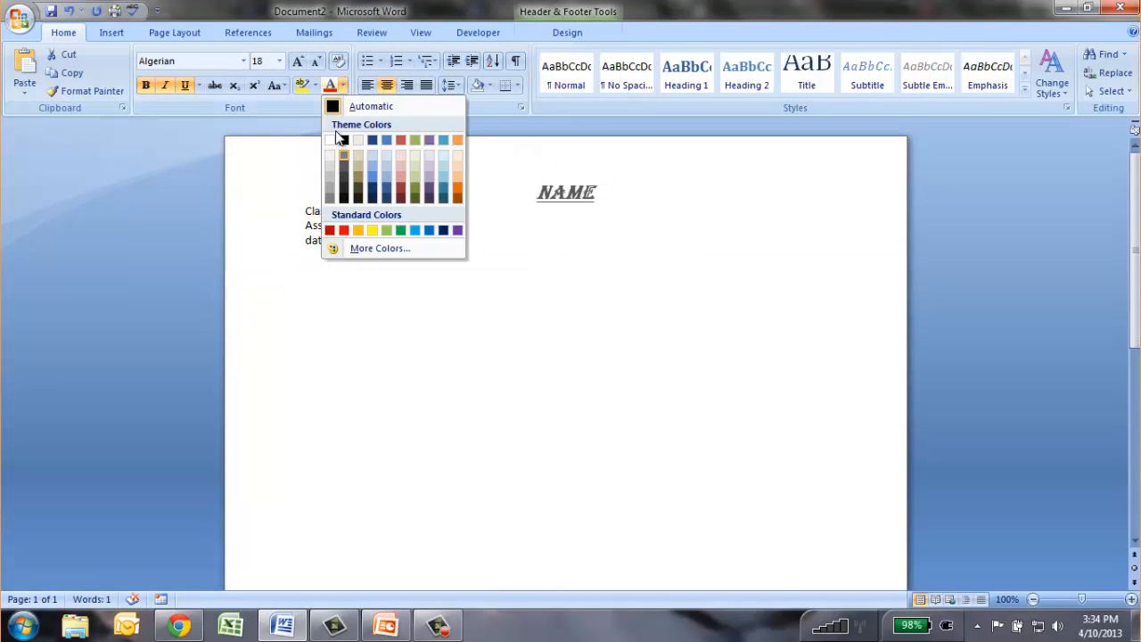
click(345, 144)
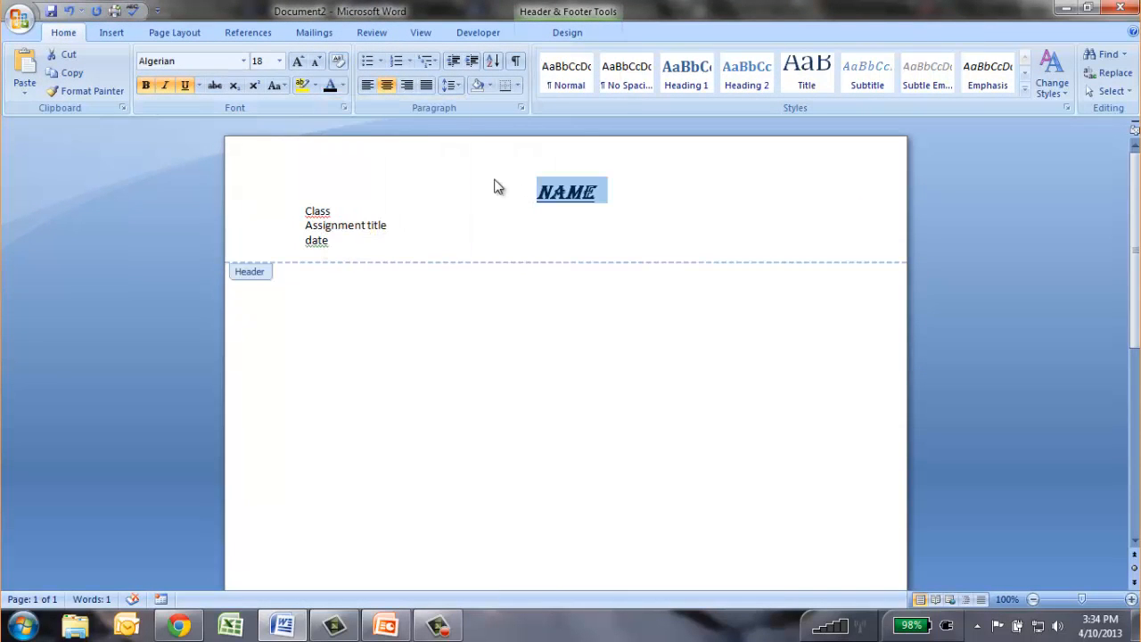
Close header and footer editing and return to the document body.
click(685, 76)
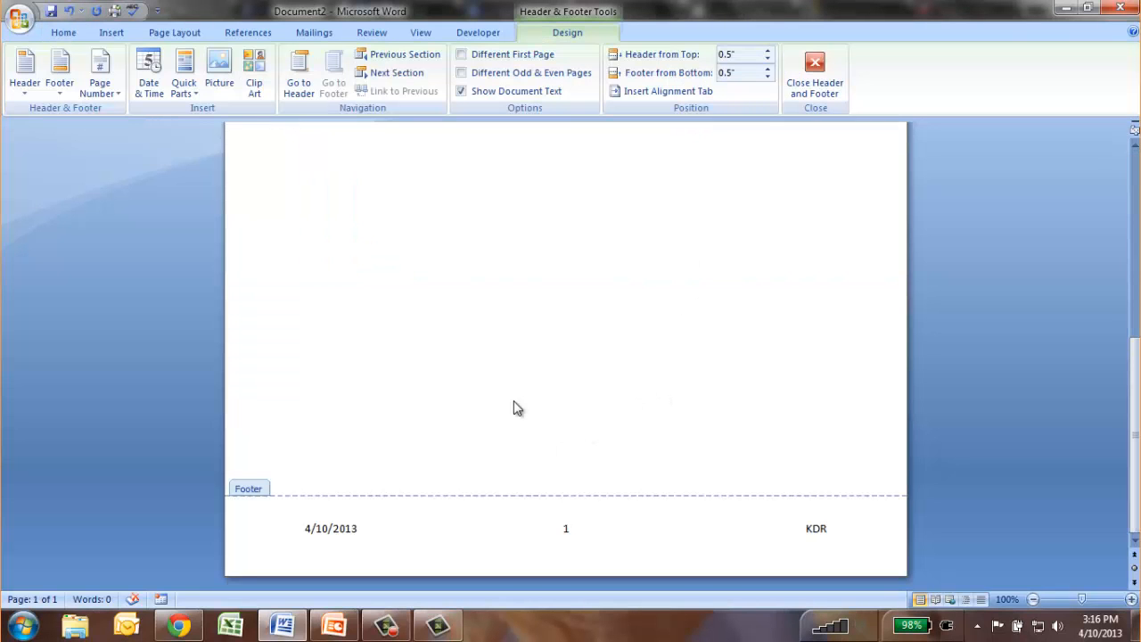
click(816, 71)
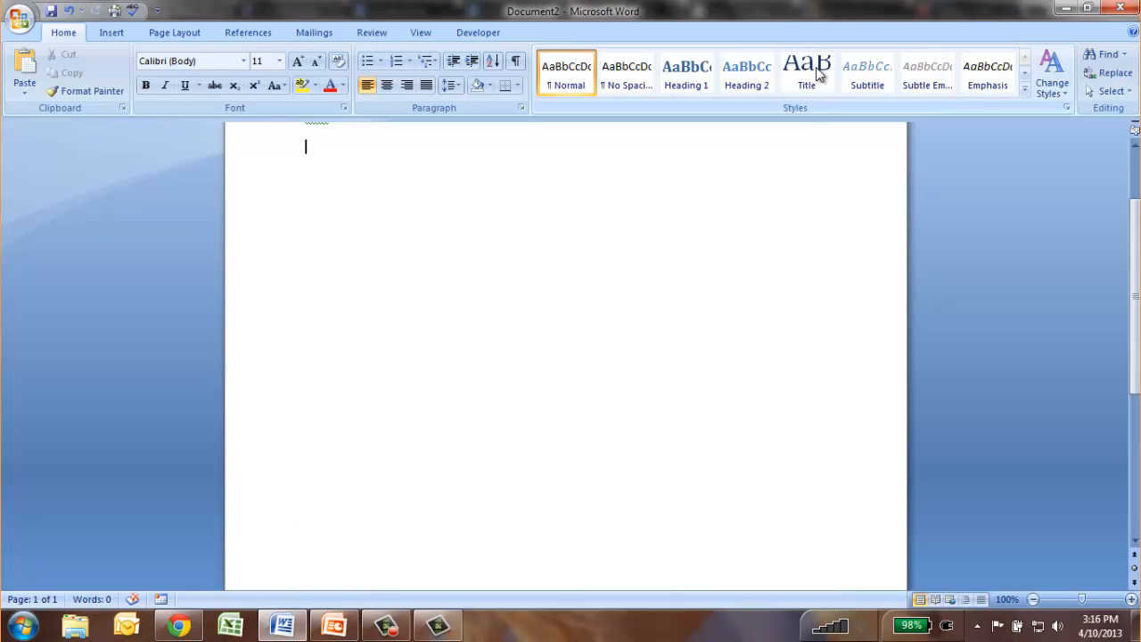